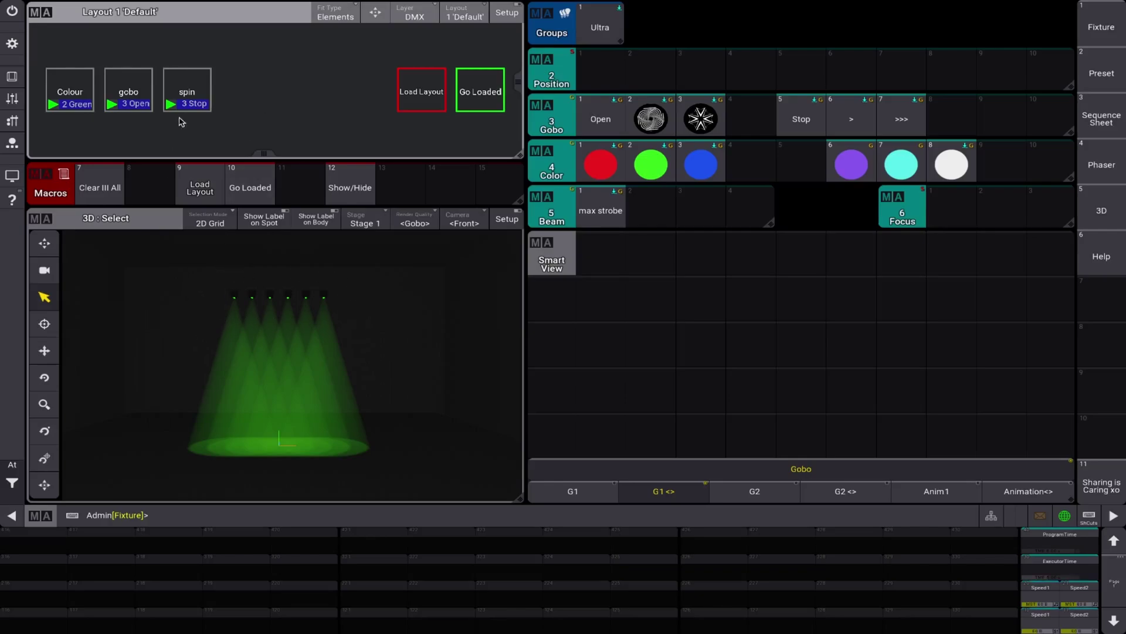
Step: Advance the Colour sequence to White, the gobo sequence to Gobo 2 and the spin sequence to [>]
{"action": "left_click", "coordinate": [67, 96]}
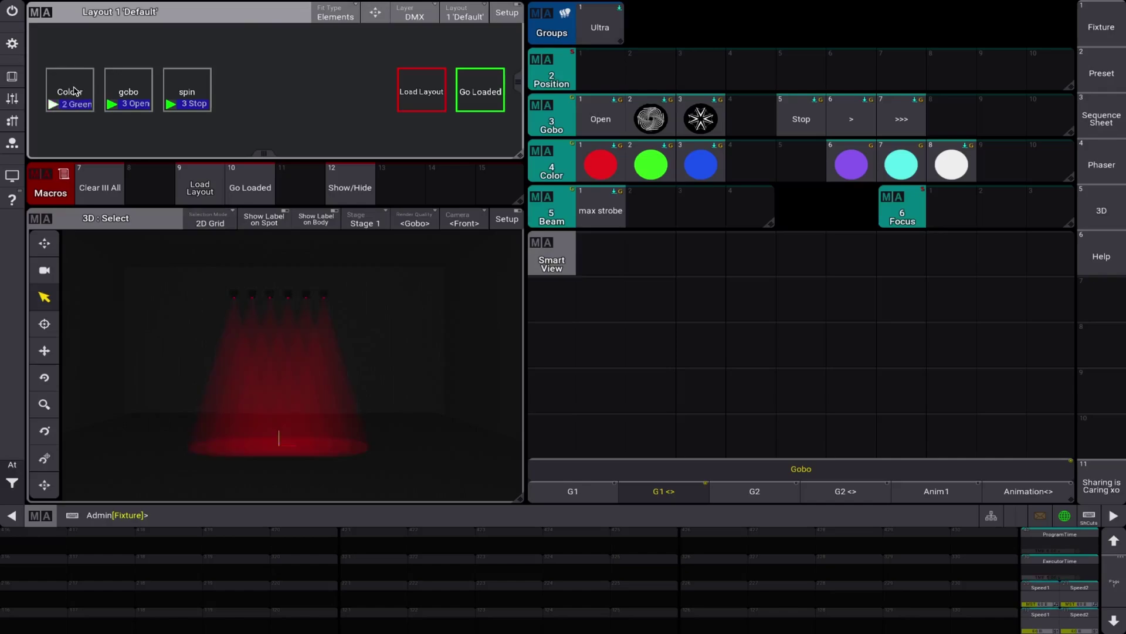
{"action": "left_click", "coordinate": [74, 91]}
{"action": "left_click", "coordinate": [144, 94]}
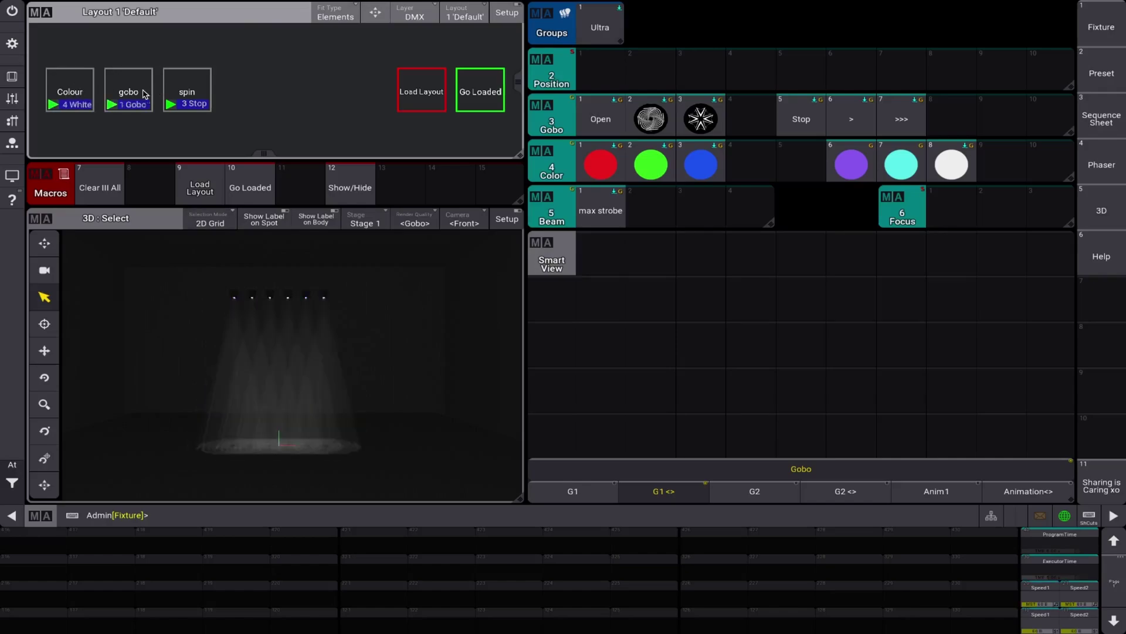
{"action": "left_click", "coordinate": [144, 94]}
{"action": "left_click", "coordinate": [192, 96]}
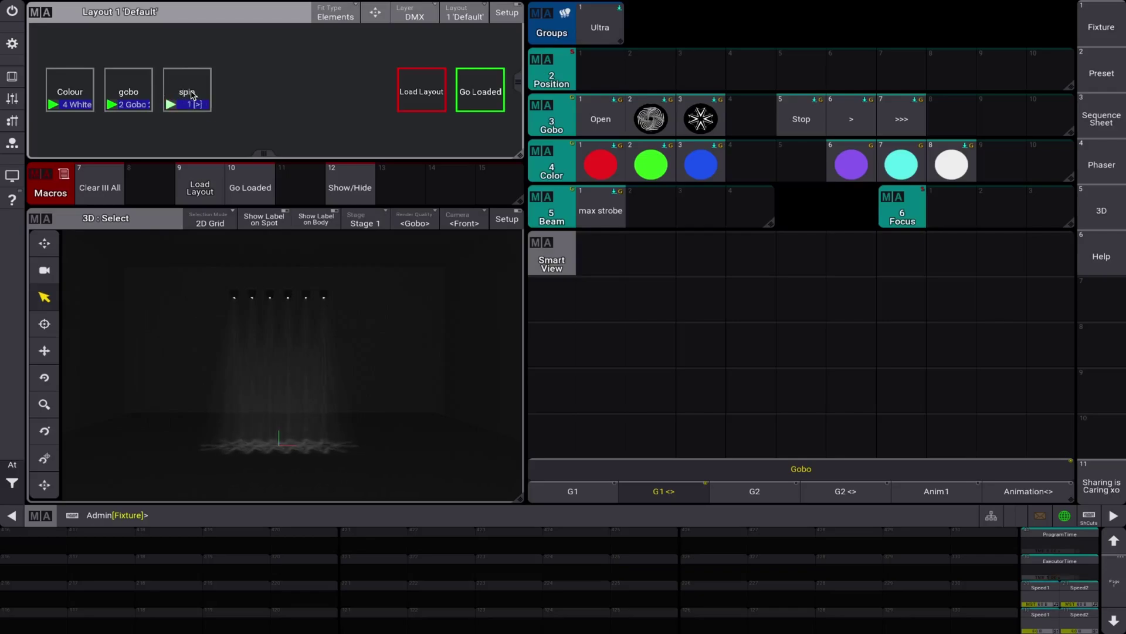
Step: Return the gobo sequence to Open and advance the Colour sequence to Red
{"action": "left_click", "coordinate": [124, 106]}
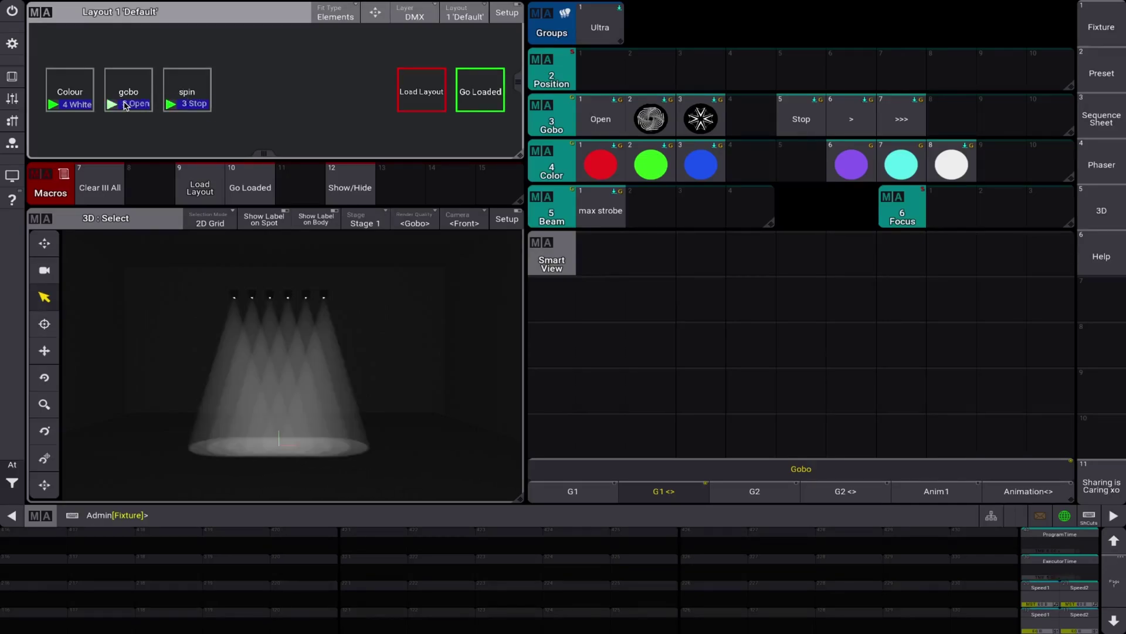
{"action": "left_click", "coordinate": [89, 93]}
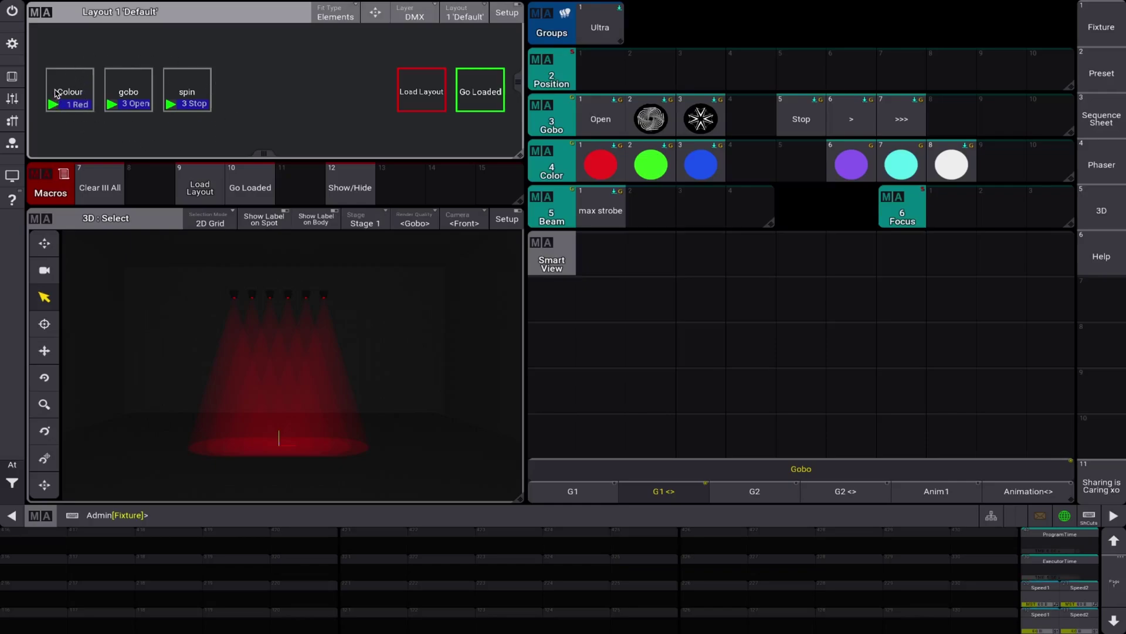
{"action": "left_click", "coordinate": [120, 97]}
Step: Preload the cues White, Gobo 2 and [>>>] for Colour, gobo and spin in Load Layout mode, and run them together with Go Loaded
{"action": "left_click", "coordinate": [422, 104]}
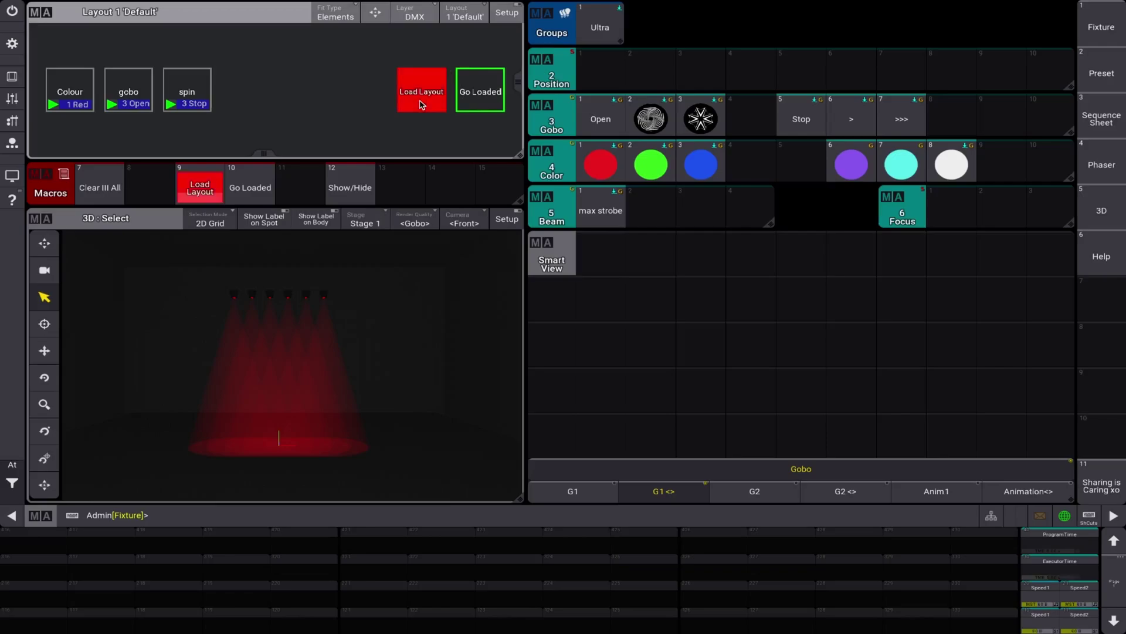
{"action": "left_click", "coordinate": [85, 106]}
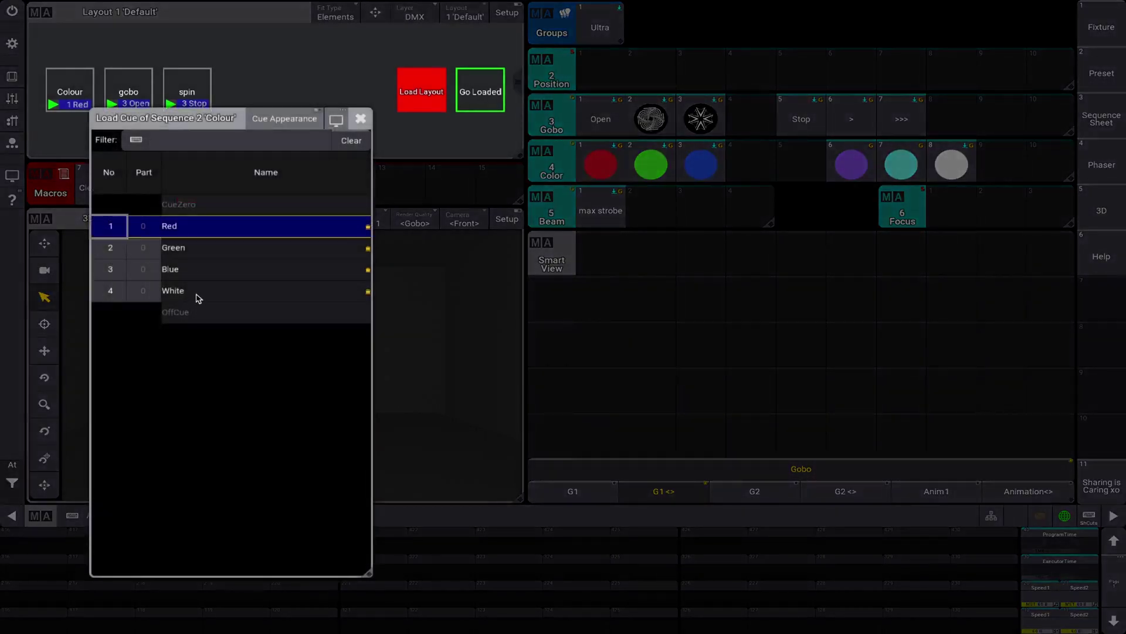
{"action": "left_click", "coordinate": [197, 295]}
{"action": "left_click", "coordinate": [138, 118]}
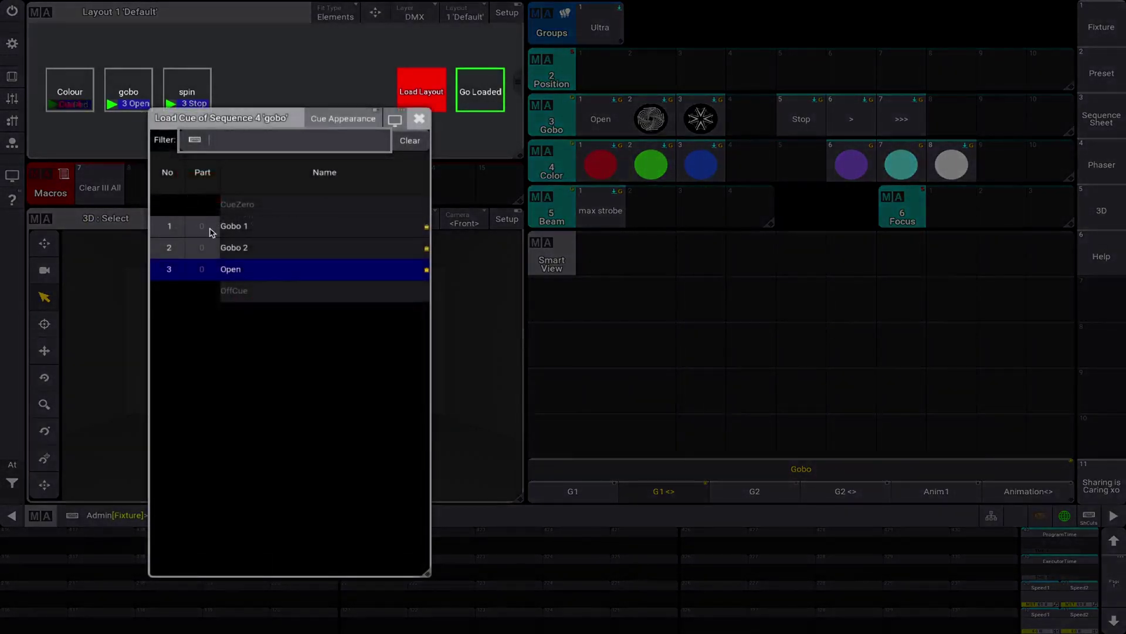
{"action": "left_click", "coordinate": [232, 264]}
{"action": "left_click", "coordinate": [170, 111]}
{"action": "left_click", "coordinate": [282, 251]}
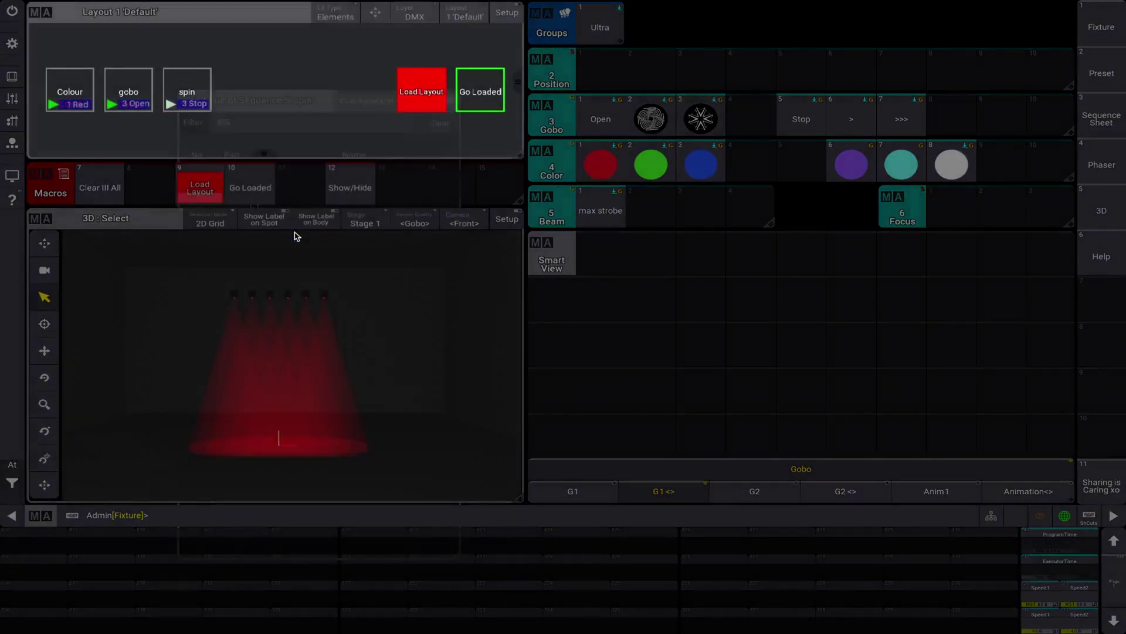
{"action": "left_click", "coordinate": [443, 105]}
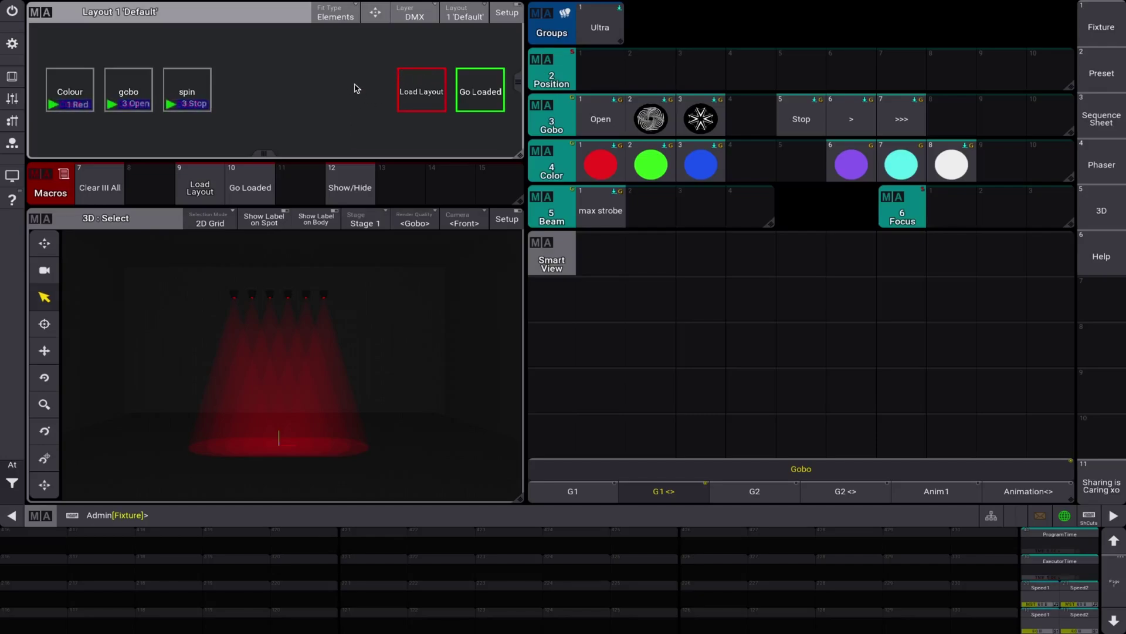
{"action": "left_click", "coordinate": [480, 100]}
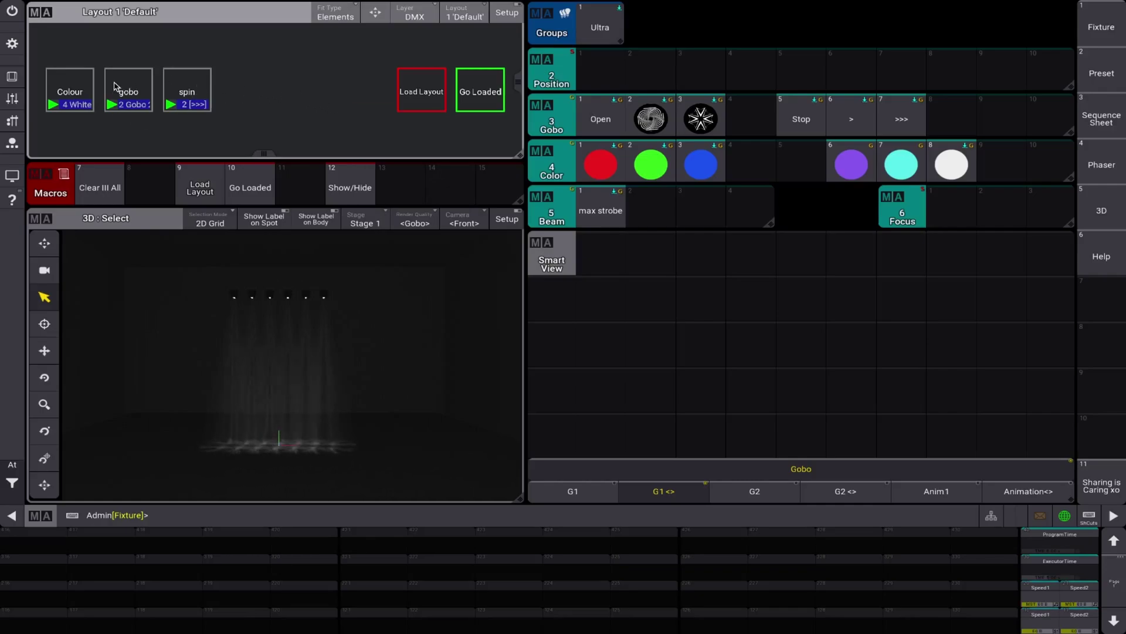
Step: Preload only the Open cue of the gobo sequence in Load Layout mode and run it with Go Loaded
{"action": "left_click", "coordinate": [400, 105]}
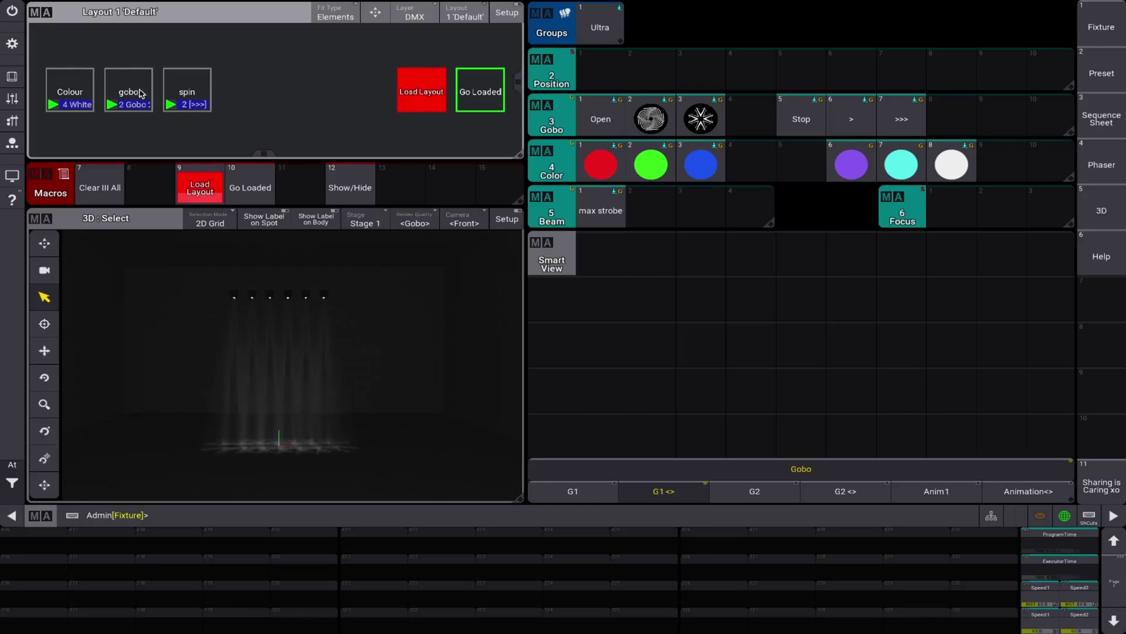
{"action": "left_click", "coordinate": [123, 105]}
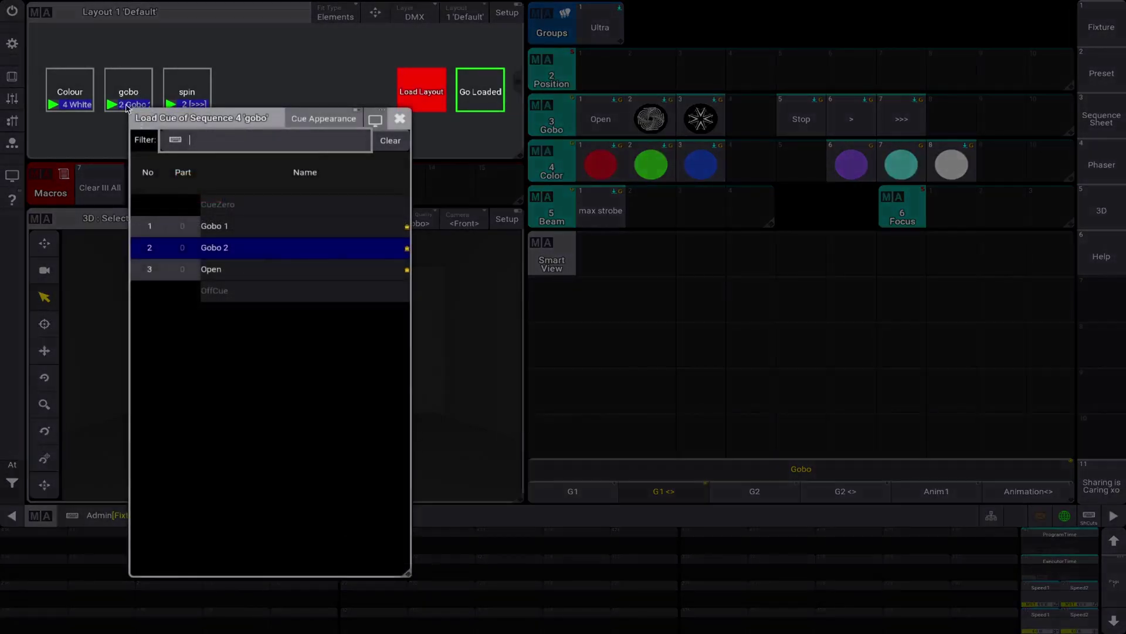
{"action": "left_click", "coordinate": [212, 245]}
{"action": "left_click", "coordinate": [413, 110]}
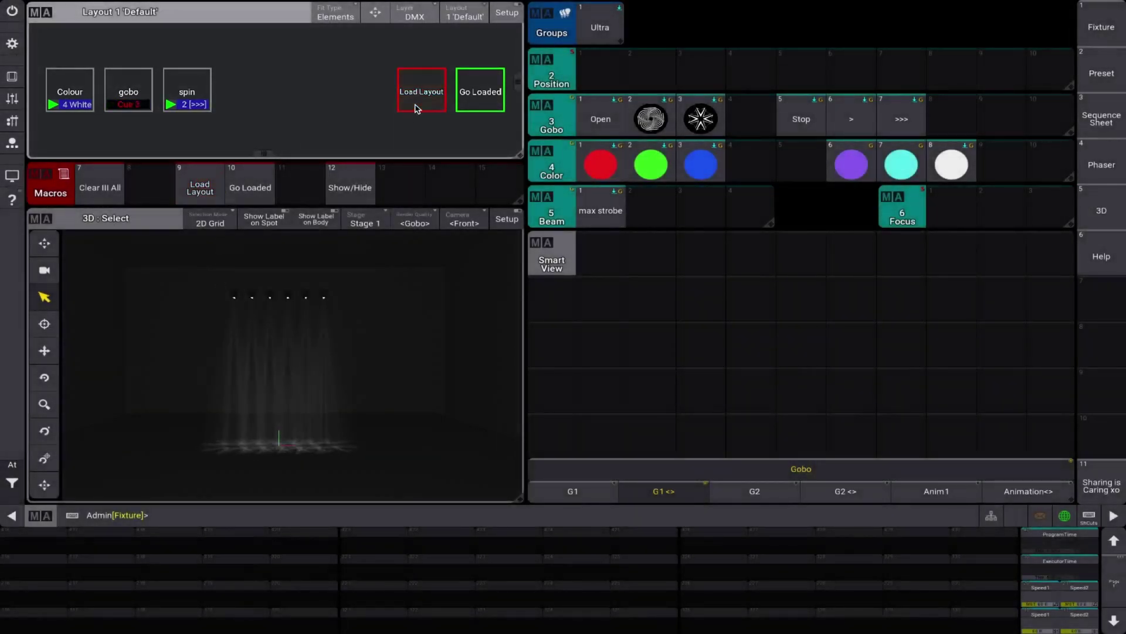
{"action": "left_click", "coordinate": [486, 110]}
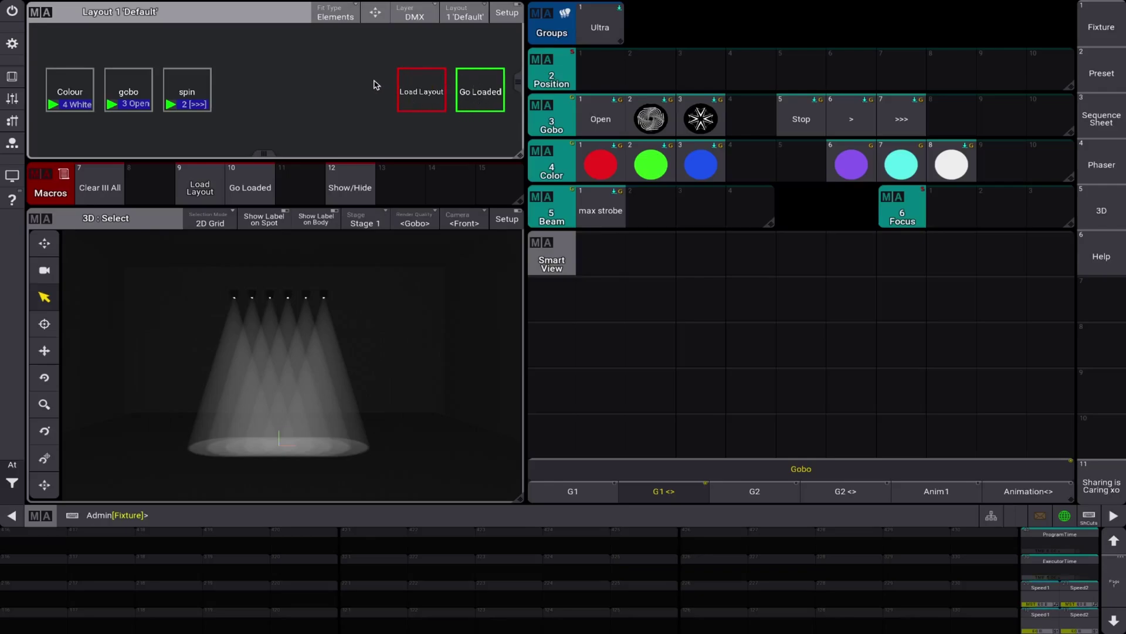
Step: Check the Load Layout macro and which layout is selected in the layout window
{"action": "right_click", "coordinate": [433, 94]}
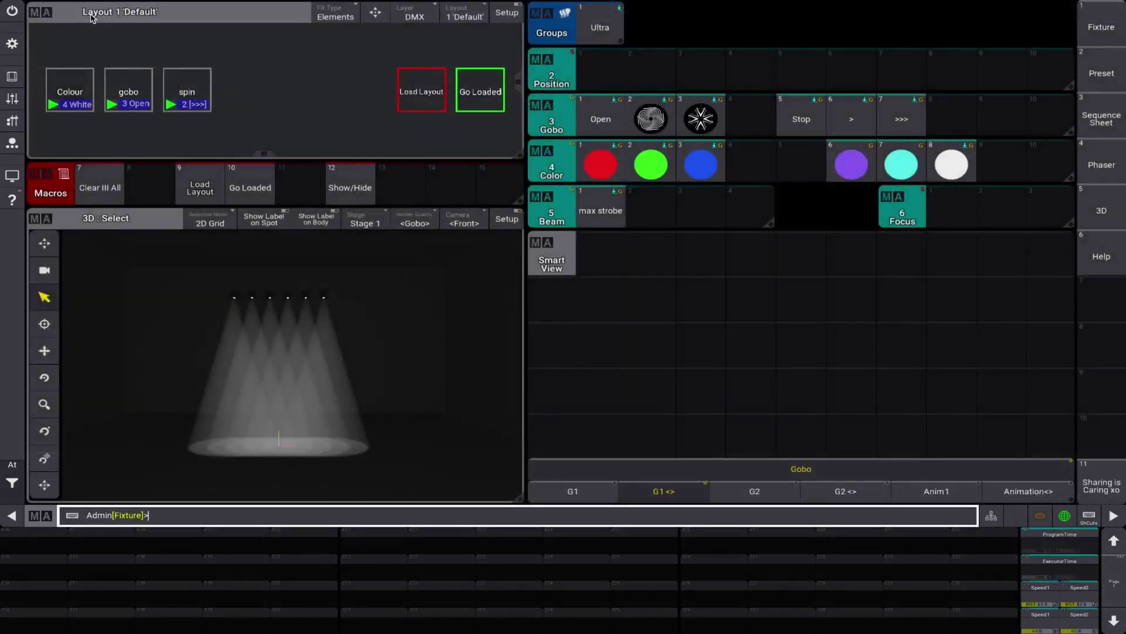
{"action": "left_click", "coordinate": [91, 17]}
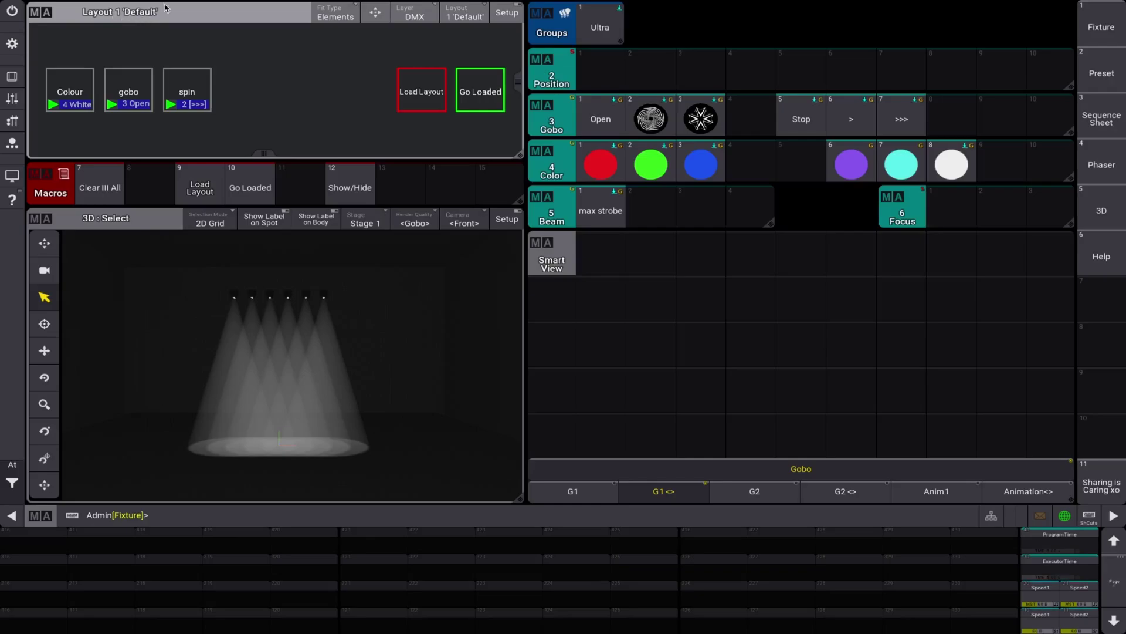
{"action": "left_click", "coordinate": [465, 13]}
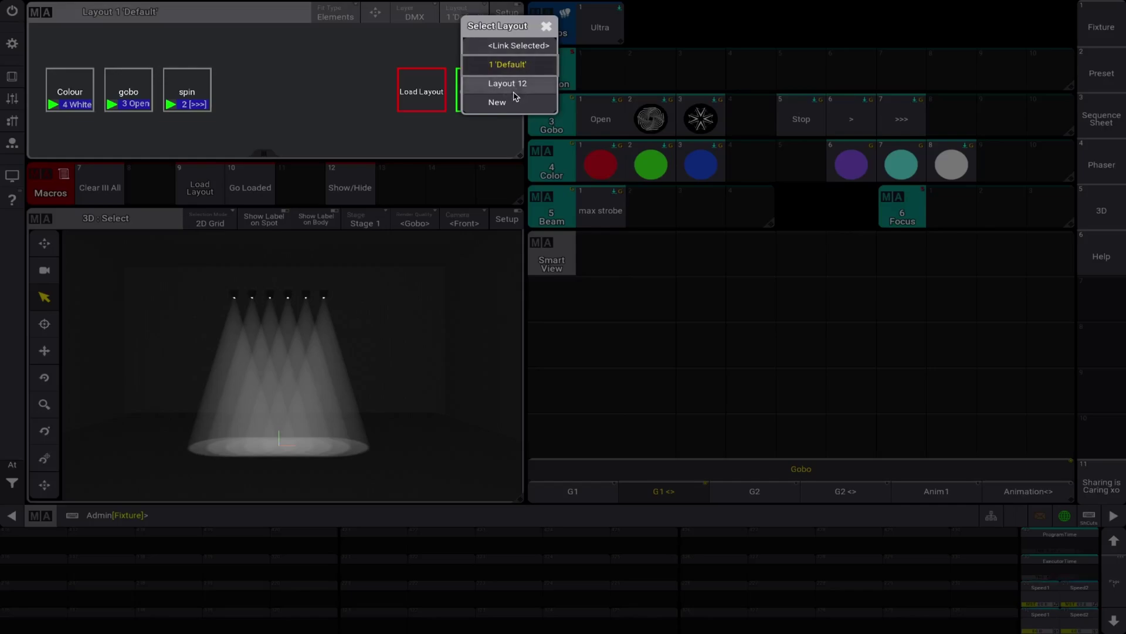
{"action": "left_click", "coordinate": [432, 60]}
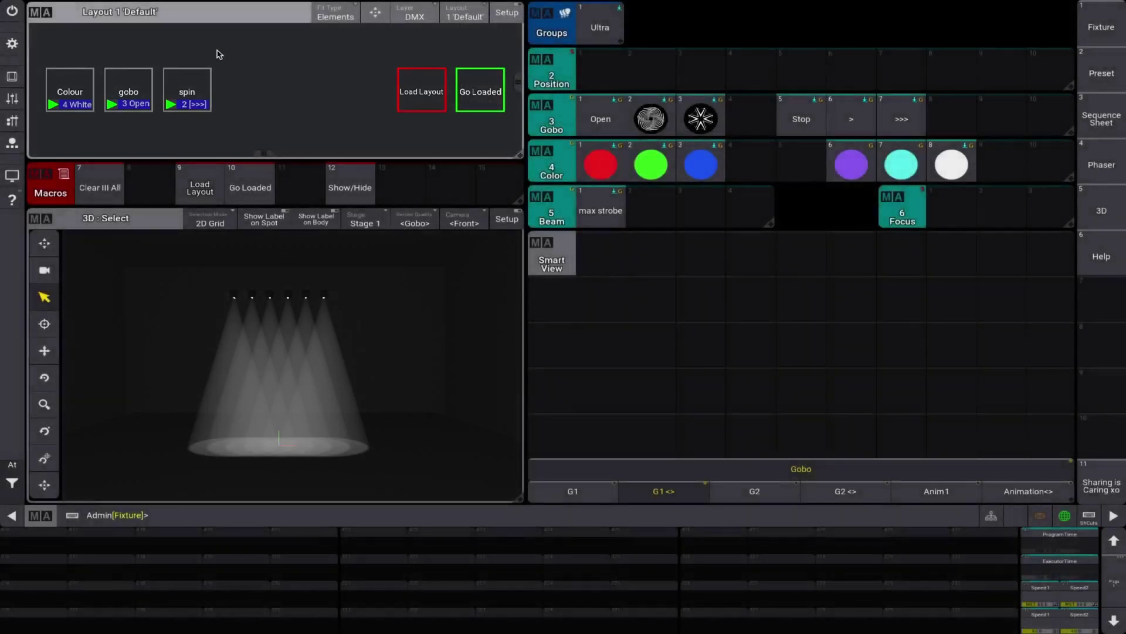
{"action": "right_click", "coordinate": [416, 88]}
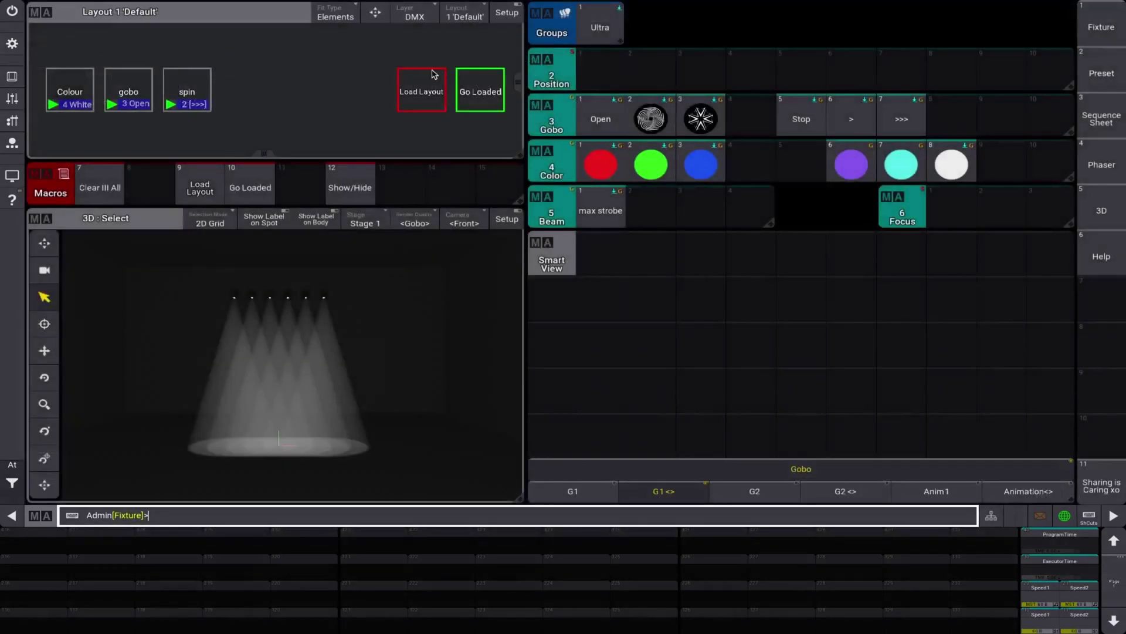
Step: Inspect the action assigned to the spin element in the layout setup with Load Layout off
{"action": "double_click", "coordinate": [195, 98]}
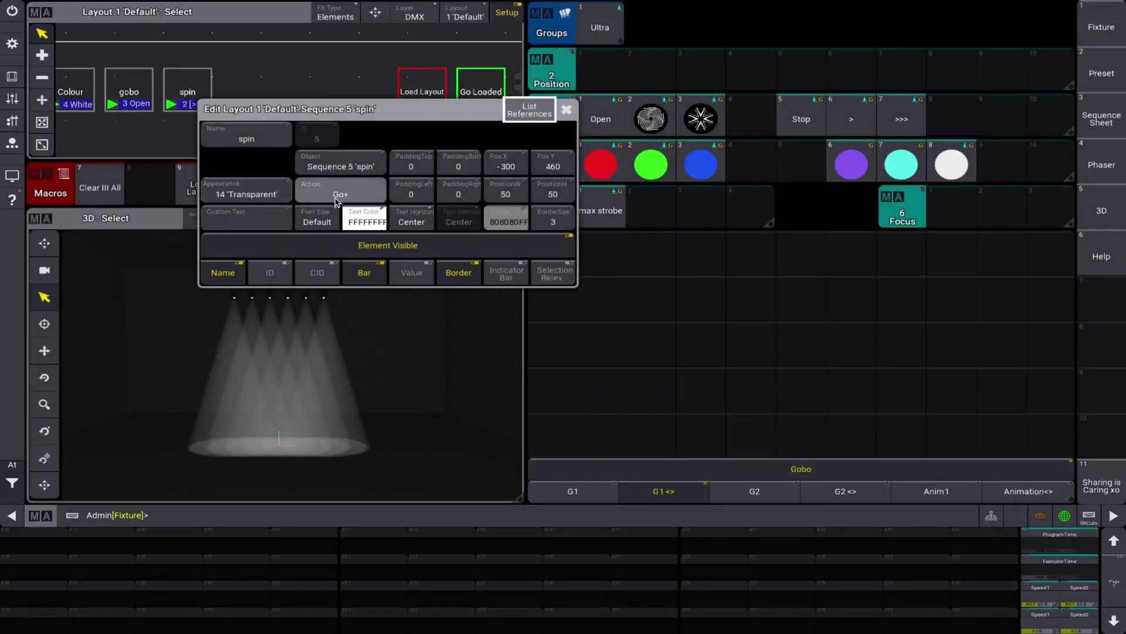
{"action": "left_click", "coordinate": [564, 111]}
{"action": "left_click", "coordinate": [507, 13]}
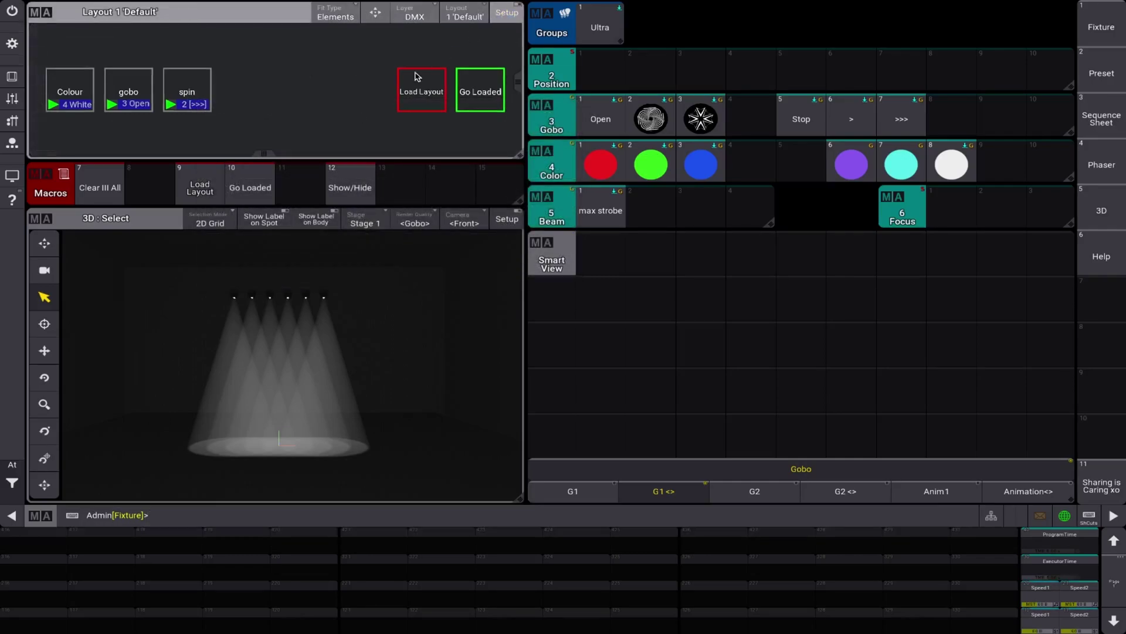
Step: Activate Load Layout and check the spin element's assigned action again in the layout setup
{"action": "left_click", "coordinate": [415, 106]}
{"action": "left_click", "coordinate": [507, 12]}
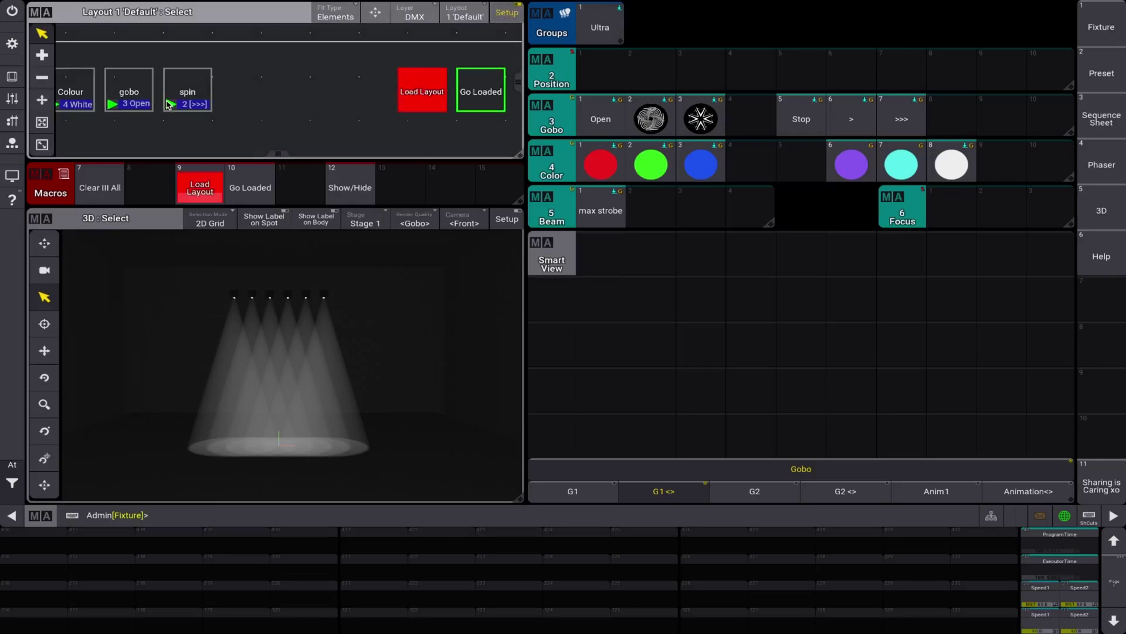
{"action": "double_click", "coordinate": [180, 96]}
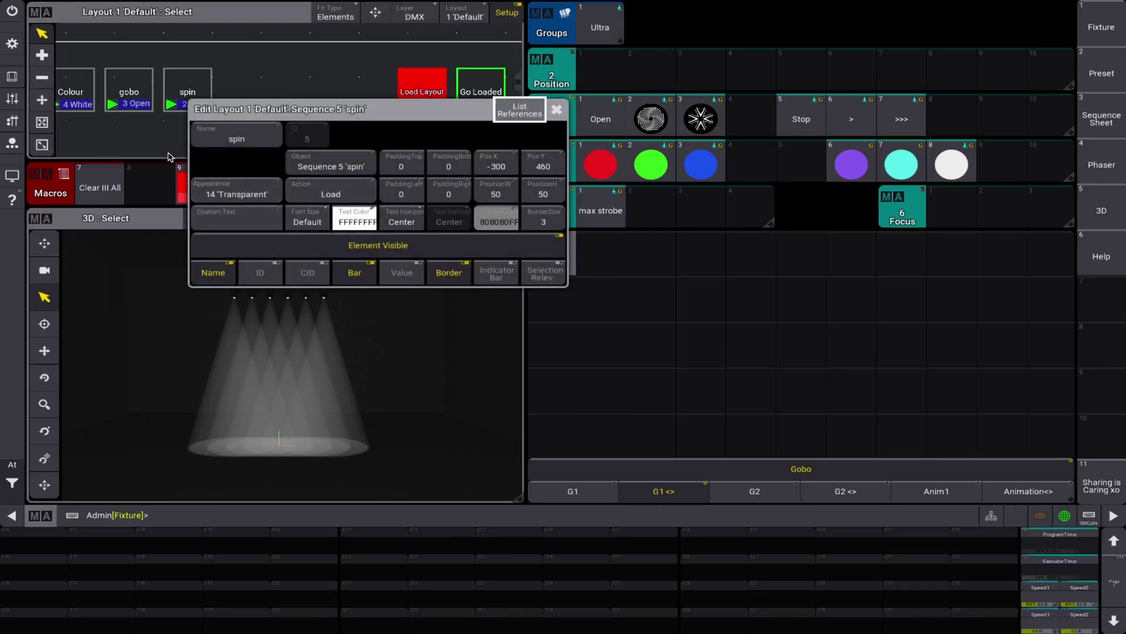
{"action": "left_click", "coordinate": [557, 109]}
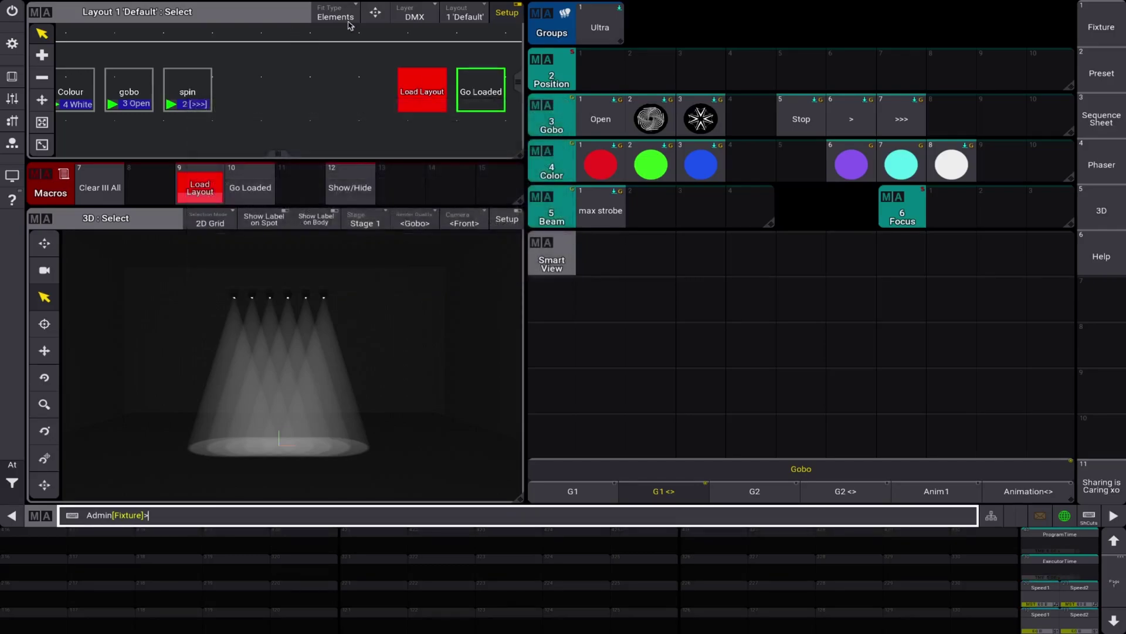
{"action": "left_click", "coordinate": [510, 17]}
{"action": "left_click", "coordinate": [511, 17]}
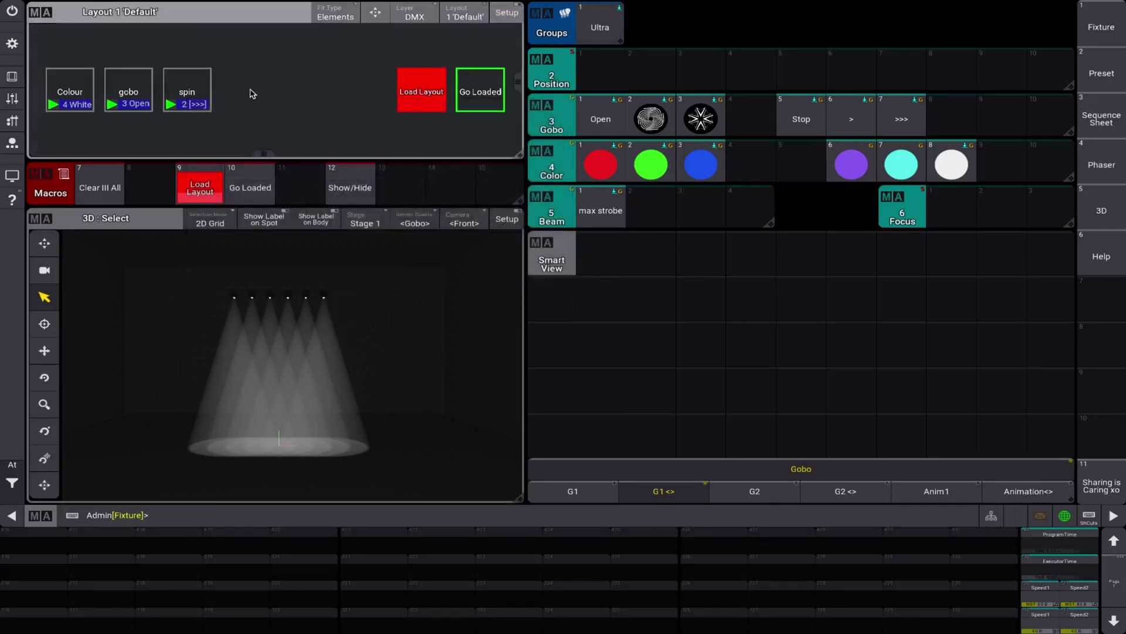
Step: Review the command lines of the Load Layout macro one by one, including the layout action and appearance commands
{"action": "right_click", "coordinate": [421, 101]}
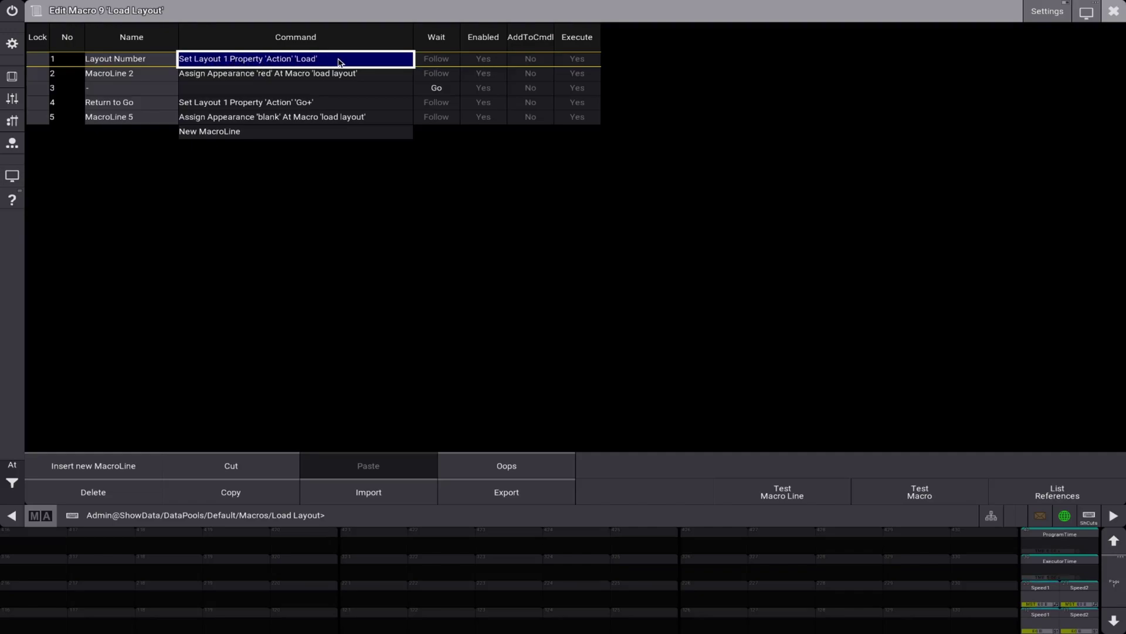
{"action": "left_click", "coordinate": [230, 75]}
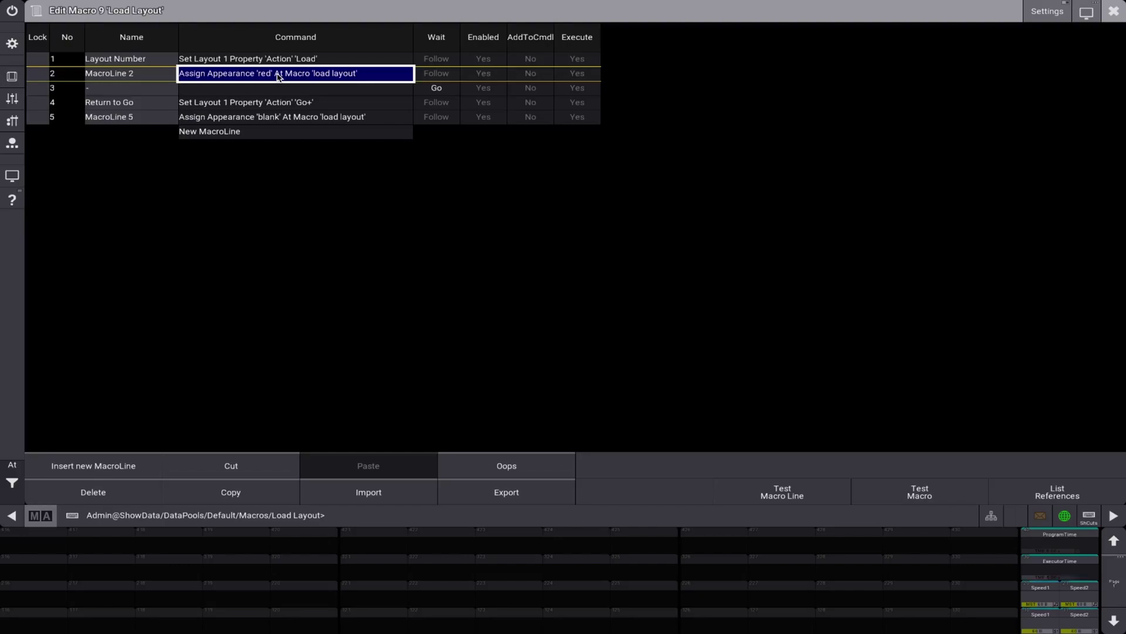
{"action": "left_click", "coordinate": [303, 87]}
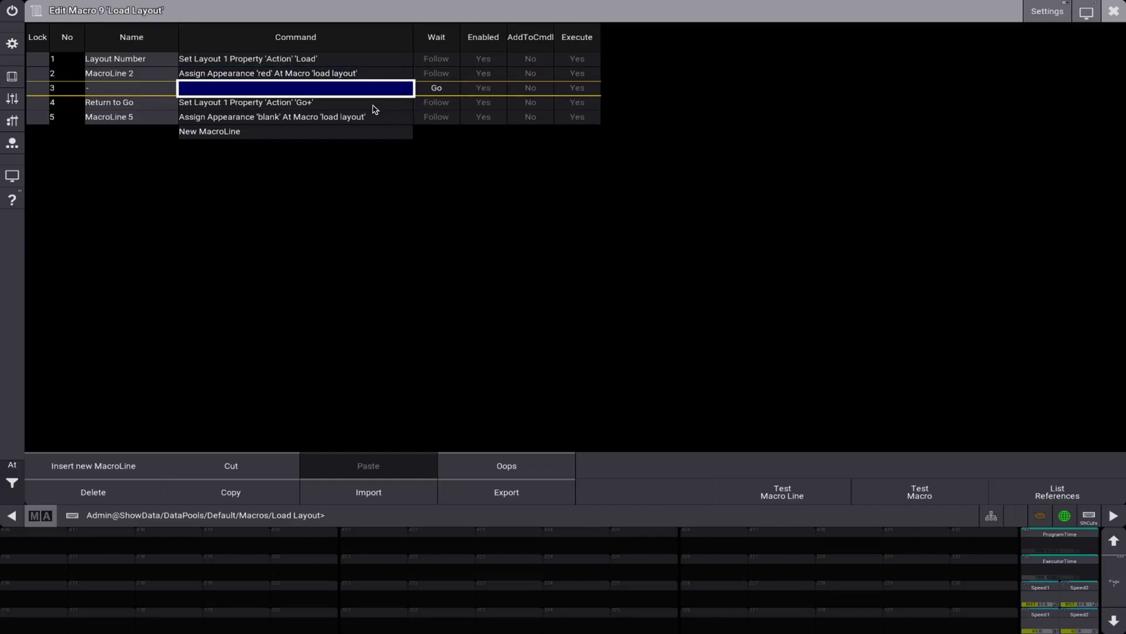
{"action": "left_click", "coordinate": [328, 104]}
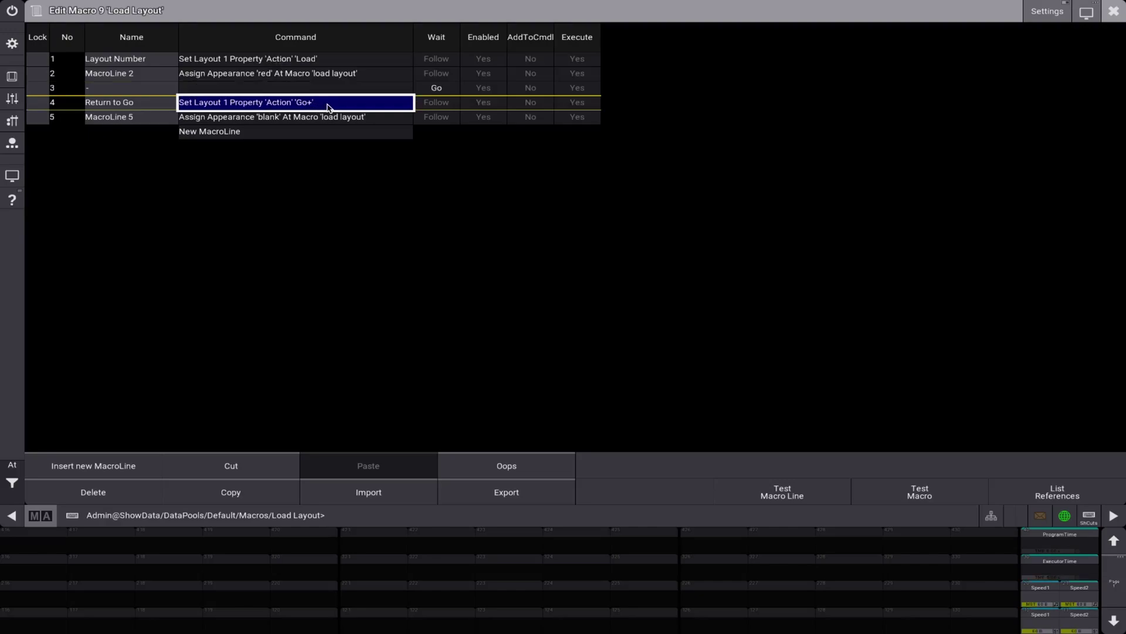
{"action": "left_click", "coordinate": [286, 122]}
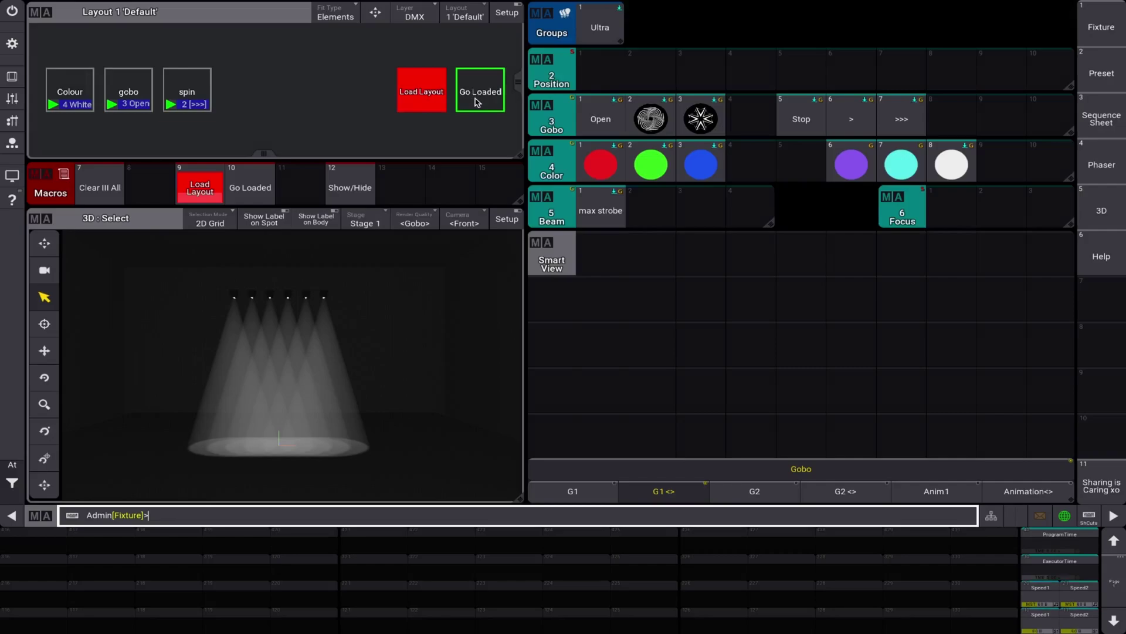
Step: Review the command line of the Go Loaded macro and close its editor
{"action": "right_click", "coordinate": [477, 103]}
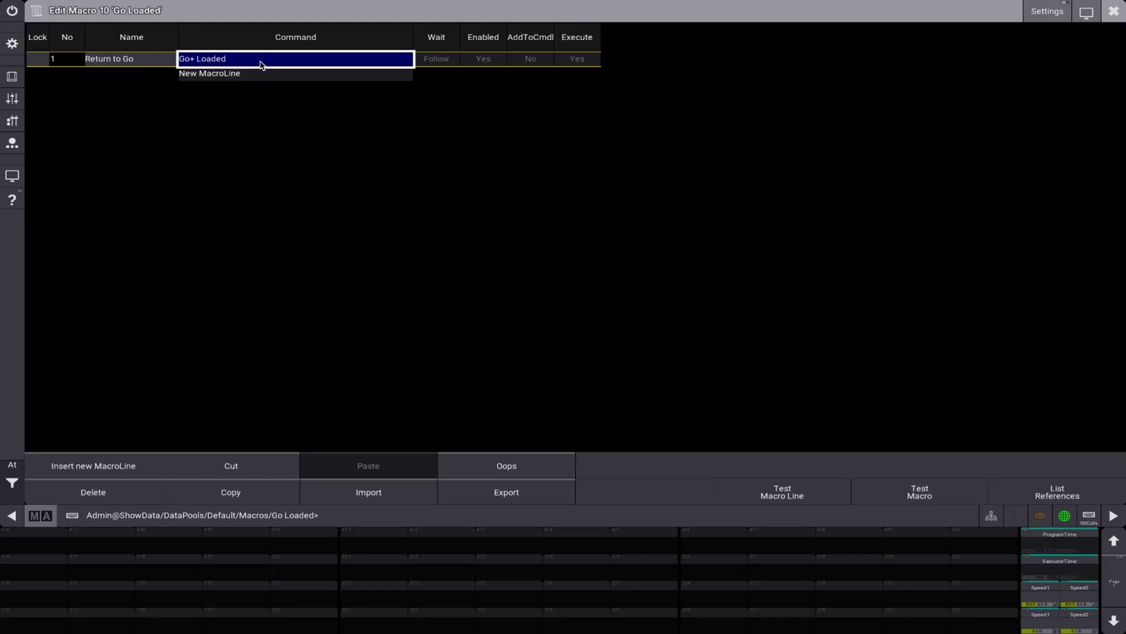
{"action": "key", "text": "Left"}
{"action": "left_click", "coordinate": [195, 64]}
{"action": "key", "text": "Escape"}
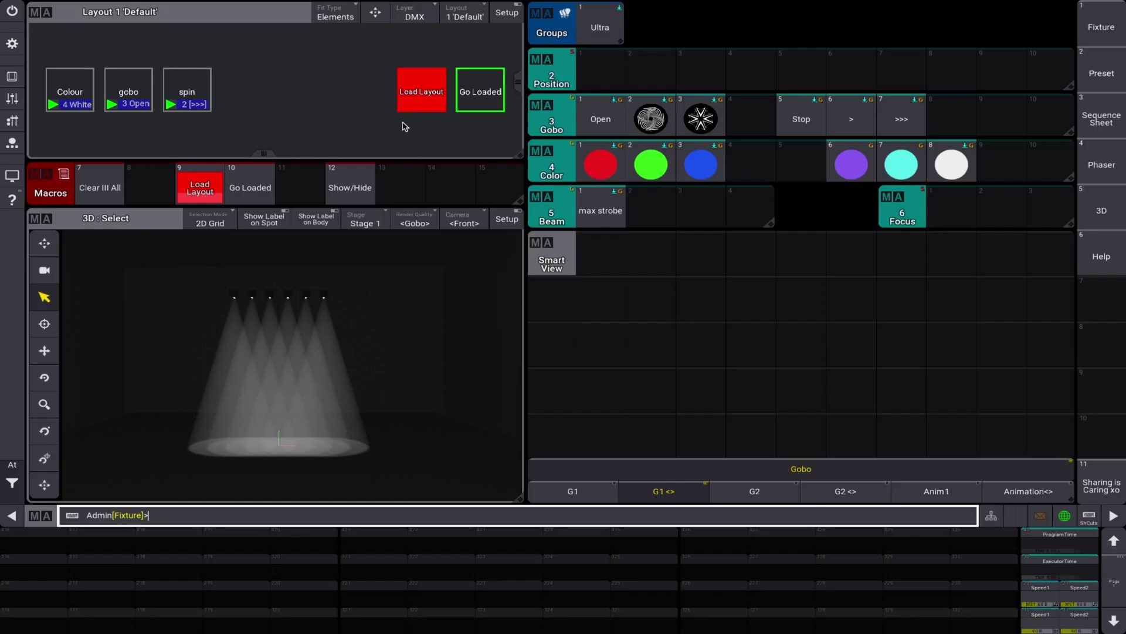
Step: Preload the Blue, Gobo 1 and Stop cues for Colour, gobo and spin, switch off Load Layout, and run them with Go Loaded
{"action": "left_click", "coordinate": [85, 92]}
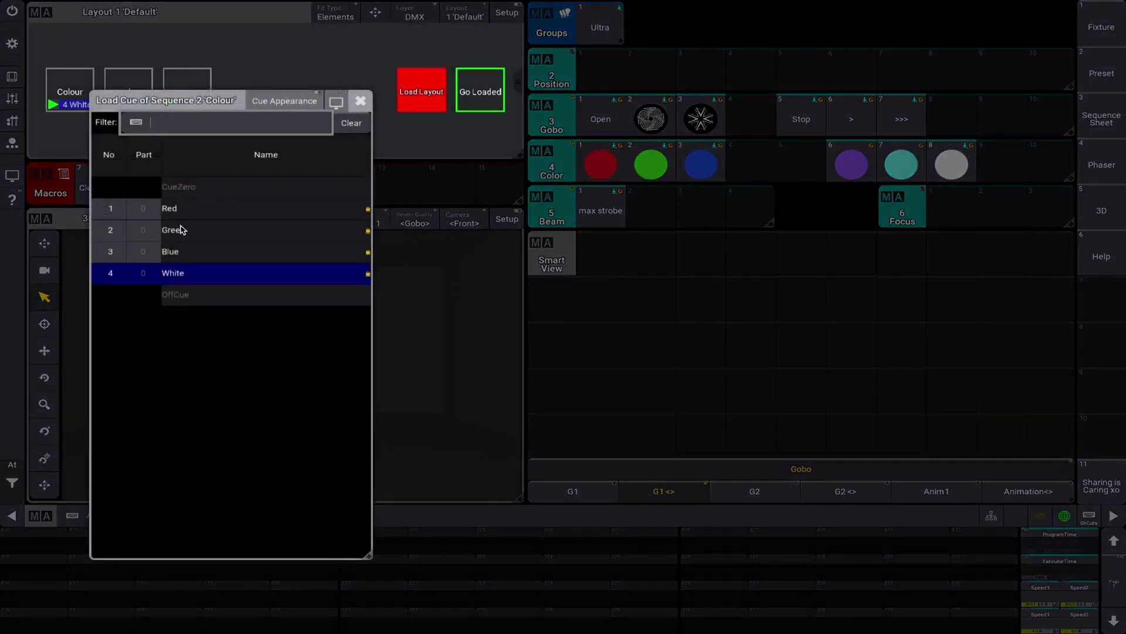
{"action": "key", "text": "Escape"}
{"action": "left_click", "coordinate": [132, 94]}
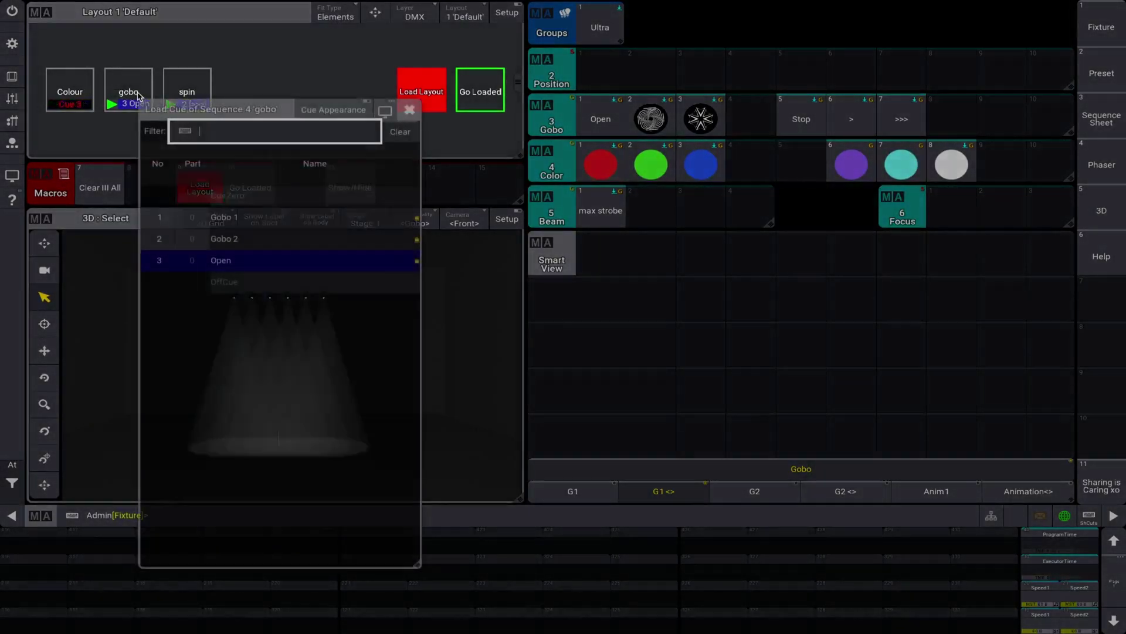
{"action": "left_click", "coordinate": [223, 229]}
{"action": "left_click", "coordinate": [187, 92]}
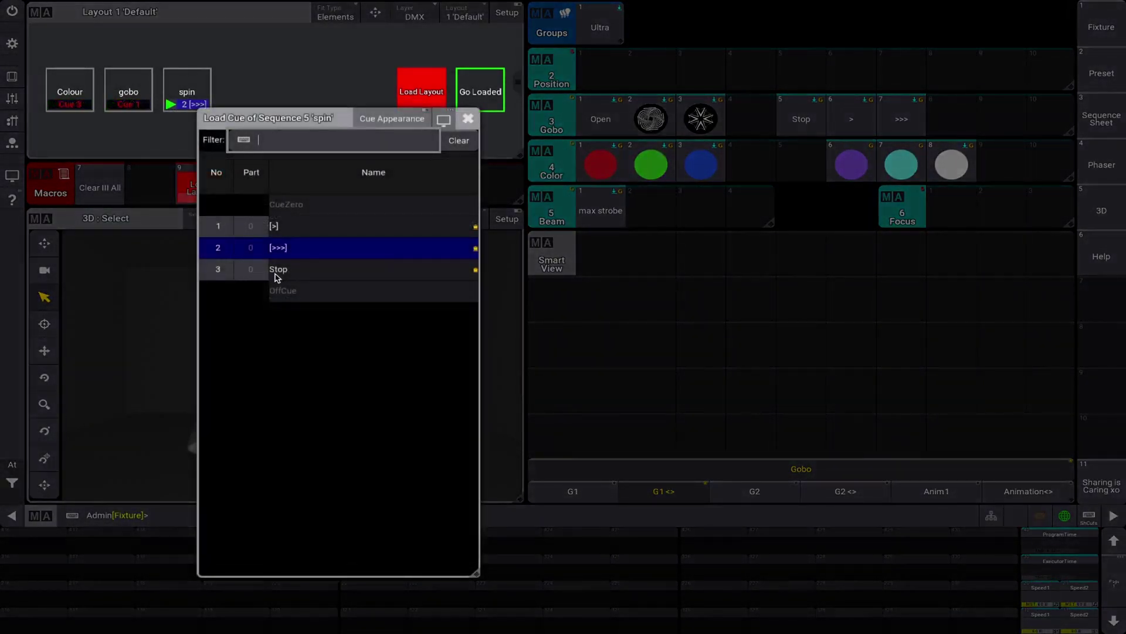
{"action": "left_click", "coordinate": [280, 270]}
{"action": "left_click", "coordinate": [421, 91]}
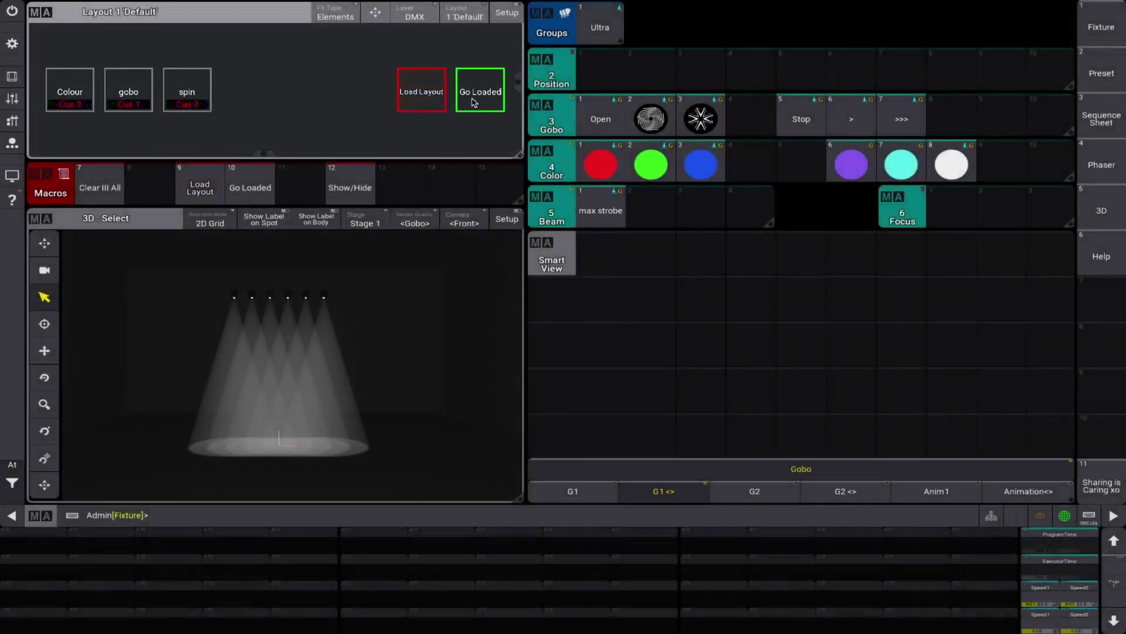
{"action": "left_click", "coordinate": [484, 100]}
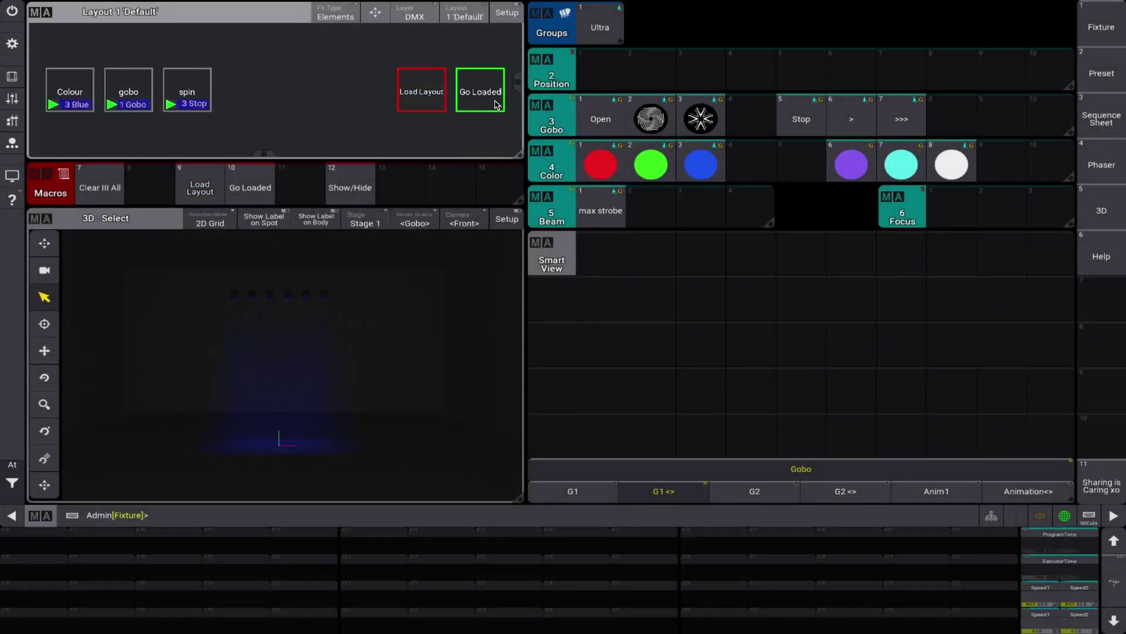